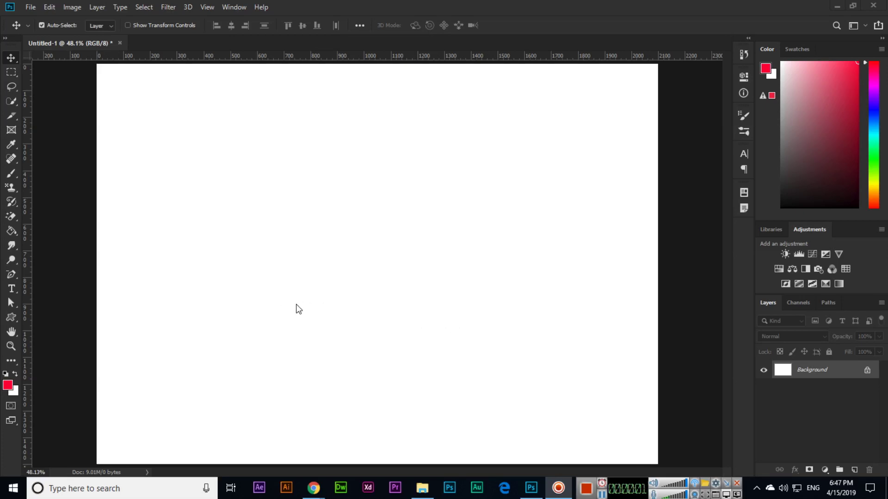
Browse the pen, marquee and lasso tool variants, settling on the freehand Lasso.
left_click(12, 277)
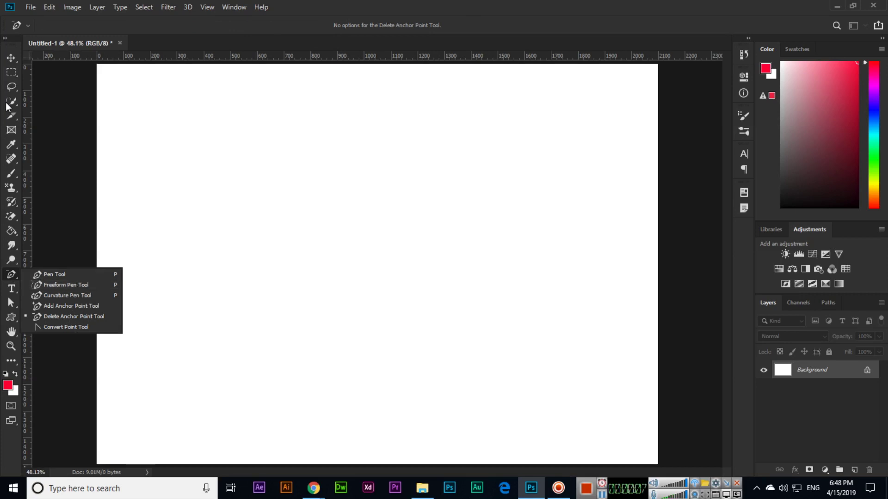
left_click(12, 76)
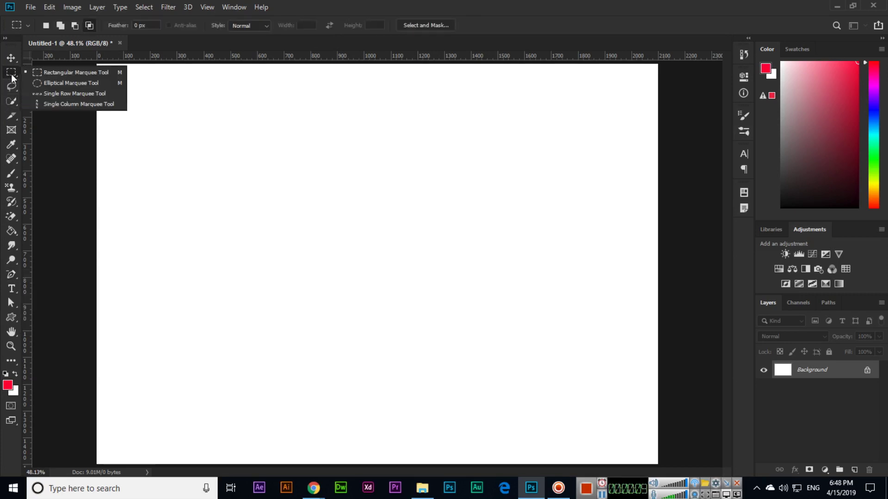
left_click(12, 87)
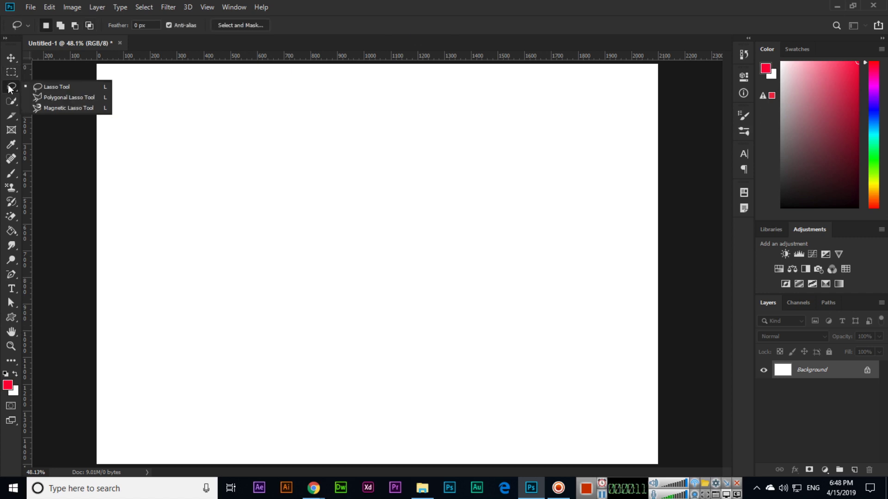
left_click(53, 88)
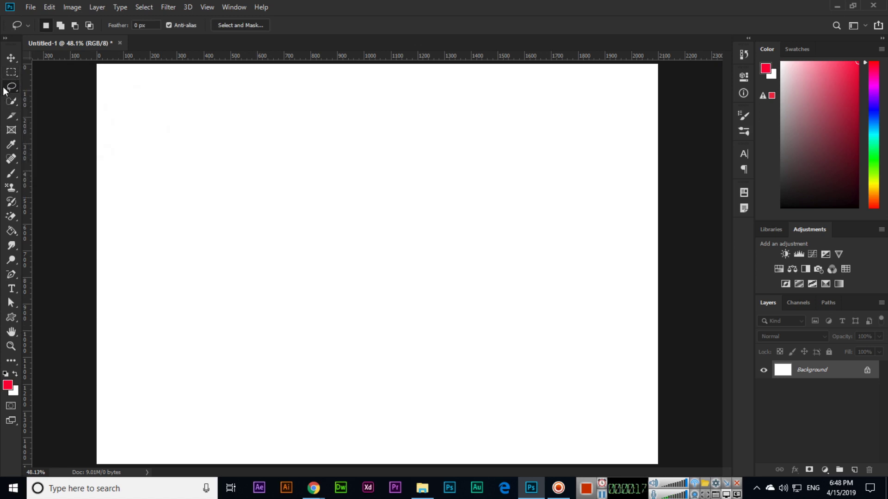
left_click(11, 72)
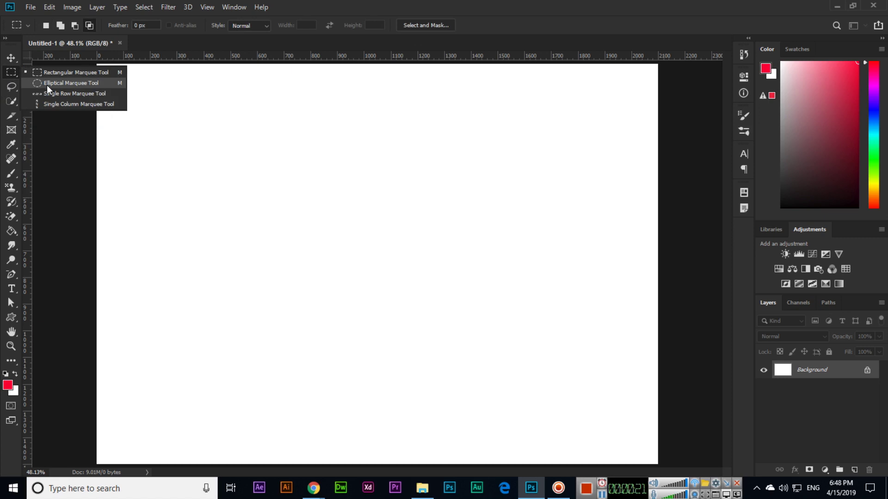
left_click(12, 87)
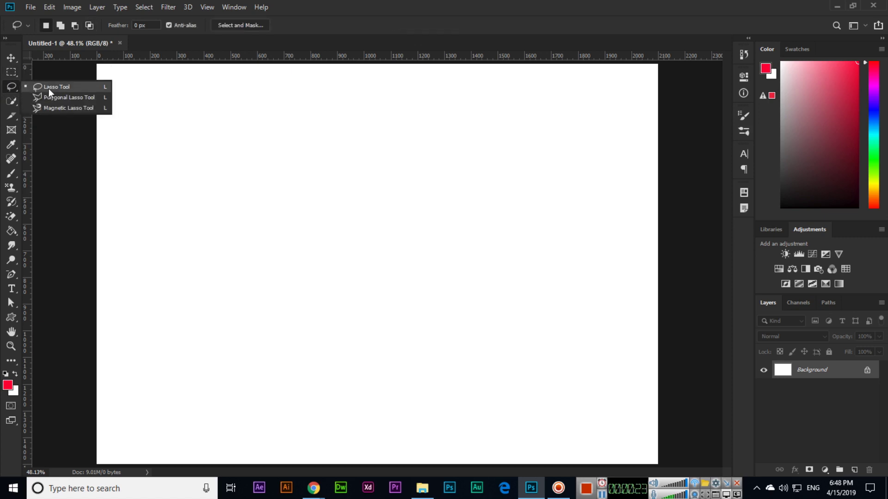
left_click(49, 89)
Draw and clear a small lasso selection, then choose the Freeform Pen in shape mode.
left_click_drag(263, 153, 263, 156)
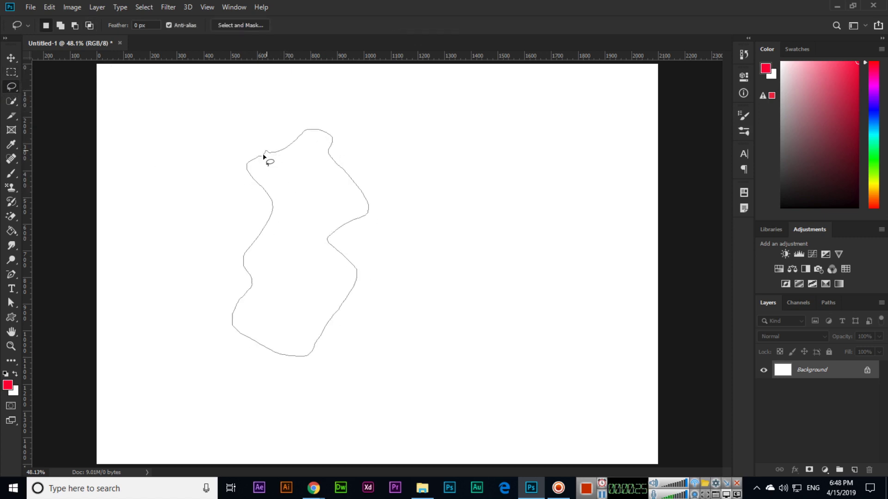
left_click(281, 251)
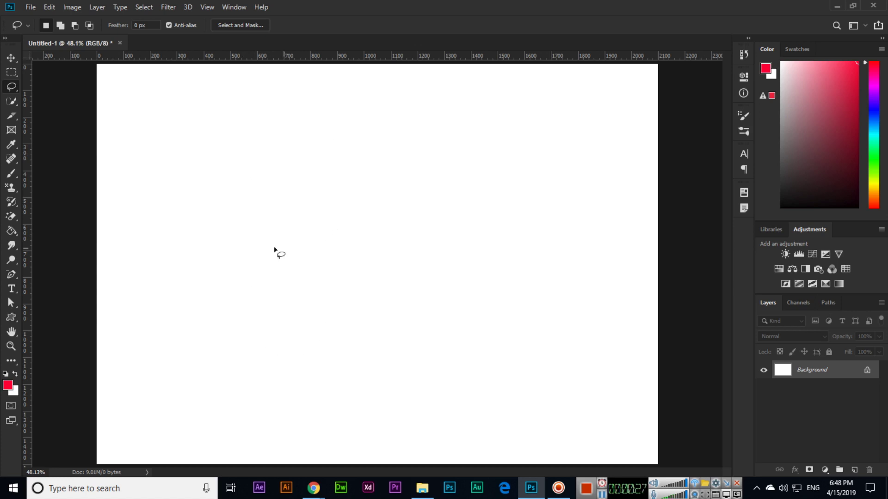
left_click(12, 275)
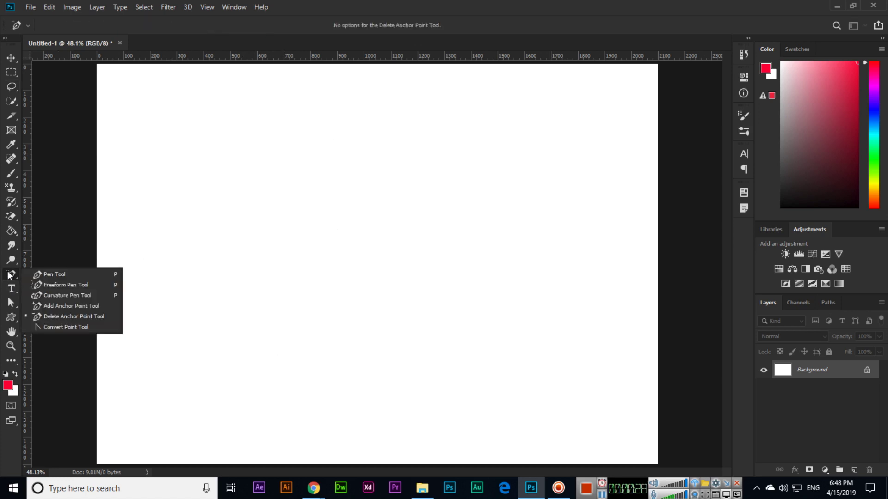
left_click(68, 286)
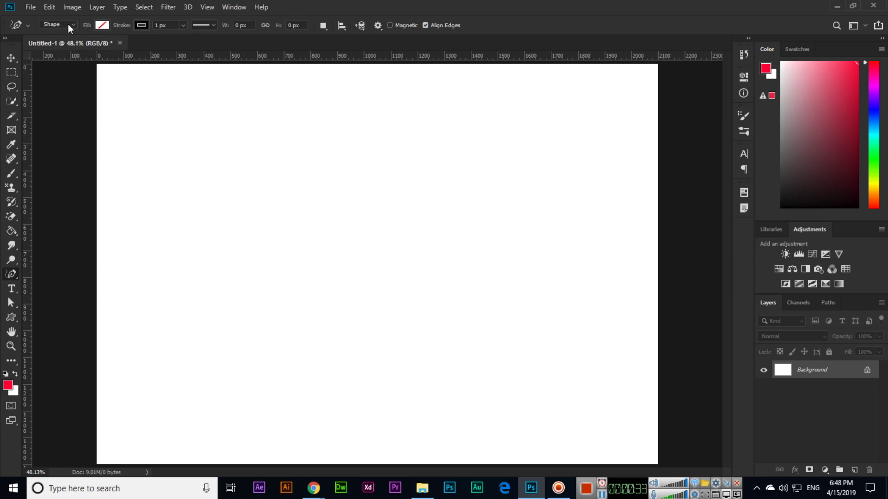
mouse_move(268, 166)
left_mouse_down()
mouse_move(248, 371)
mouse_move(410, 219)
mouse_move(371, 128)
mouse_move(153, 154)
mouse_move(229, 185)
mouse_move(268, 168)
left_mouse_up()
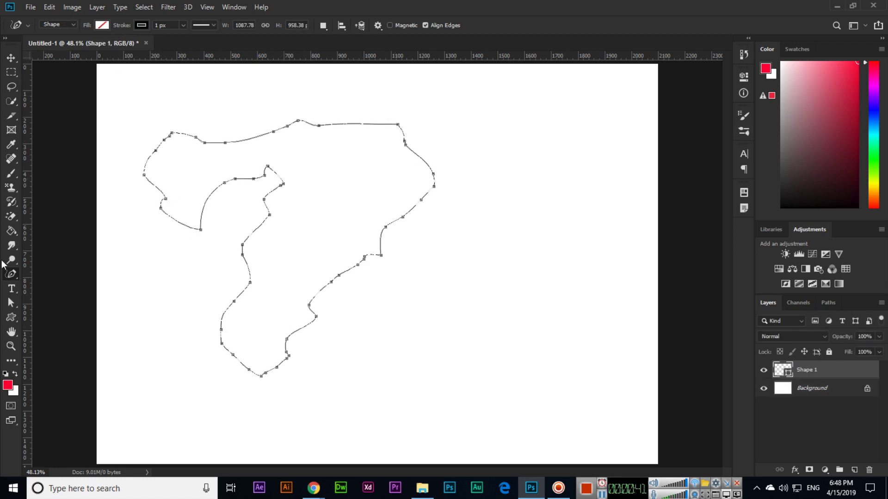
right_click(13, 276)
left_click(55, 287)
left_click(102, 25)
left_click(110, 115)
left_click(59, 146)
left_click(434, 1)
left_click(11, 57)
left_click_drag(372, 199, 431, 204)
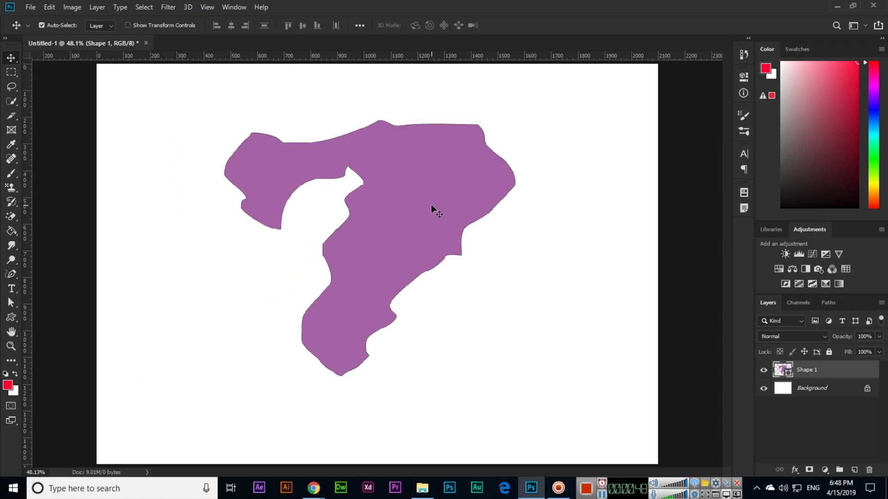
key("Delete")
left_click(13, 277)
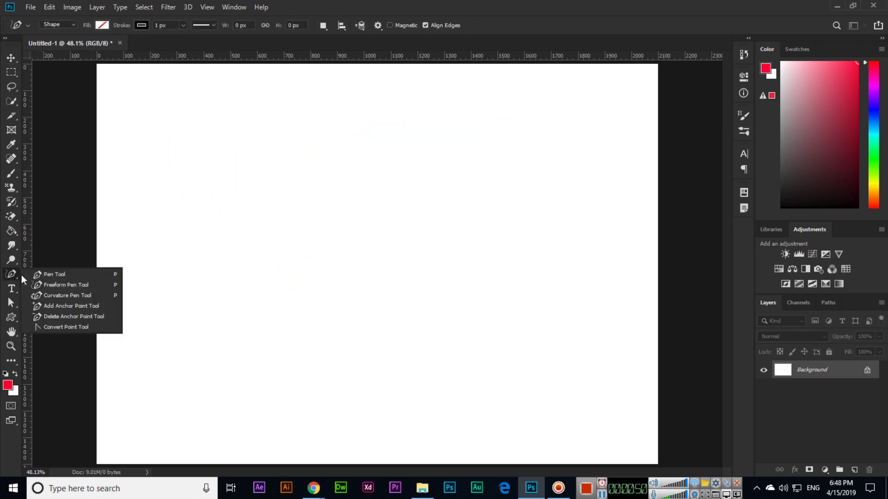
Draw an irregular Freeform Pen shape, fill it red, and move it lower-right.
left_click(50, 284)
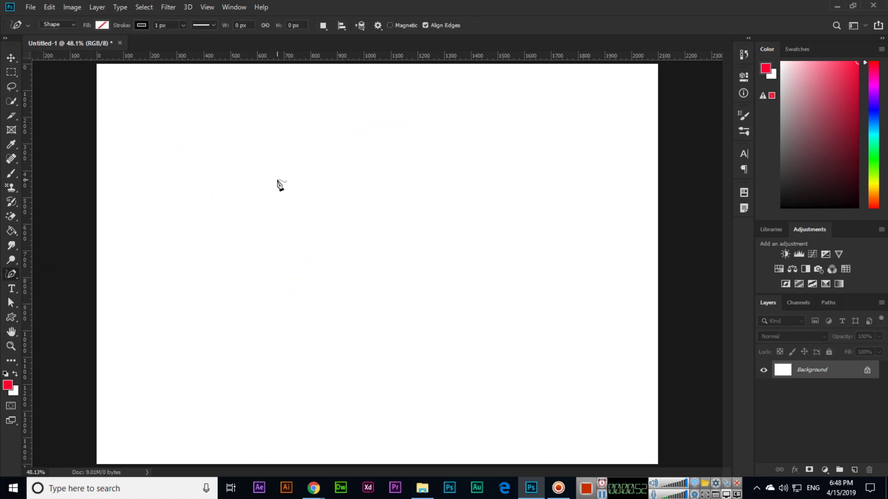
mouse_move(202, 142)
left_mouse_down()
mouse_move(284, 266)
mouse_move(362, 197)
mouse_move(351, 126)
mouse_move(200, 99)
mouse_move(183, 125)
mouse_move(201, 145)
left_mouse_up()
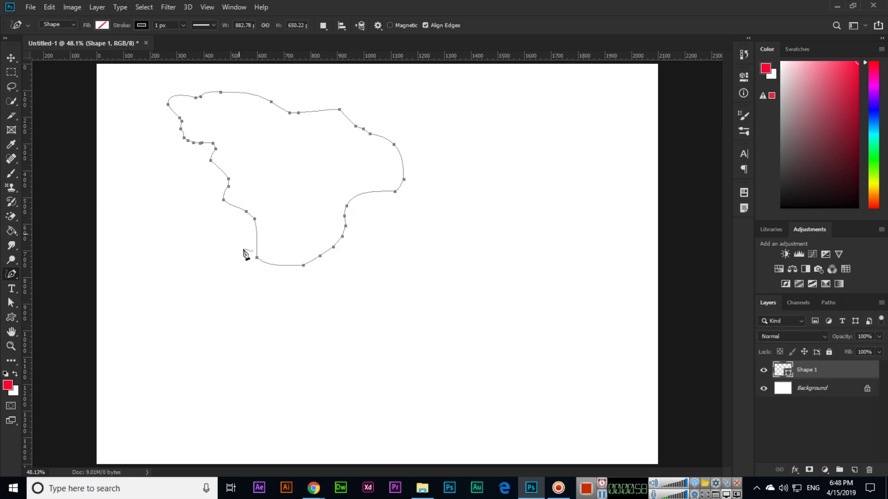
left_click(102, 26)
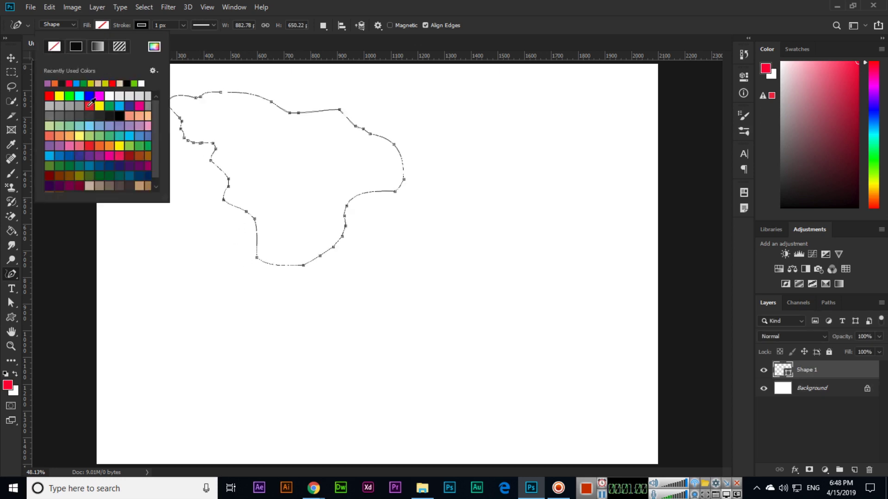
left_click(89, 102)
left_click(431, 6)
left_click(8, 55)
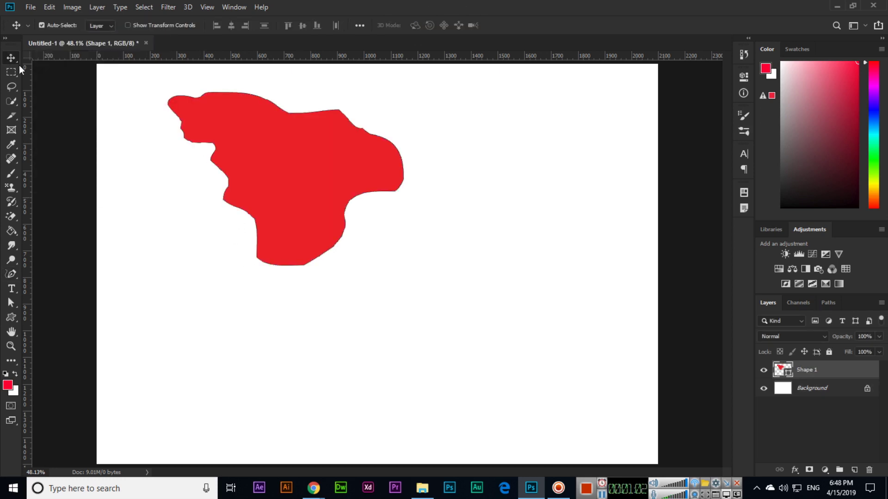
mouse_move(318, 188)
left_mouse_down()
mouse_move(393, 236)
mouse_move(323, 305)
left_mouse_up()
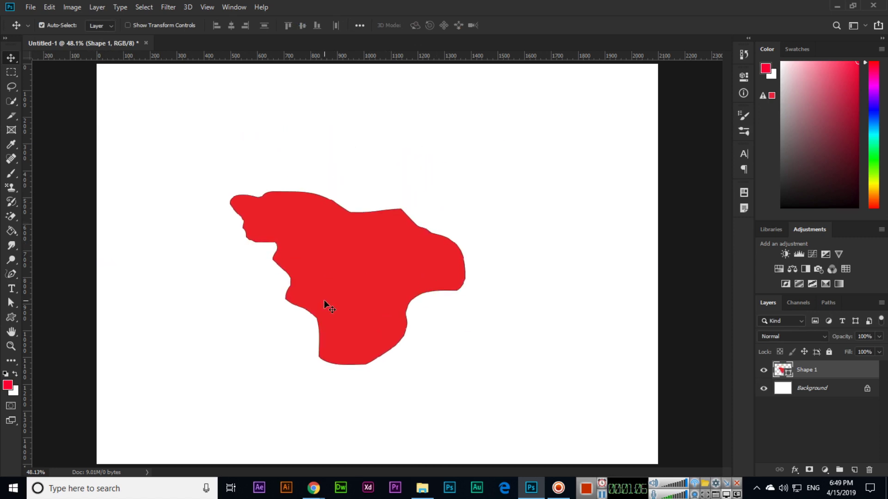